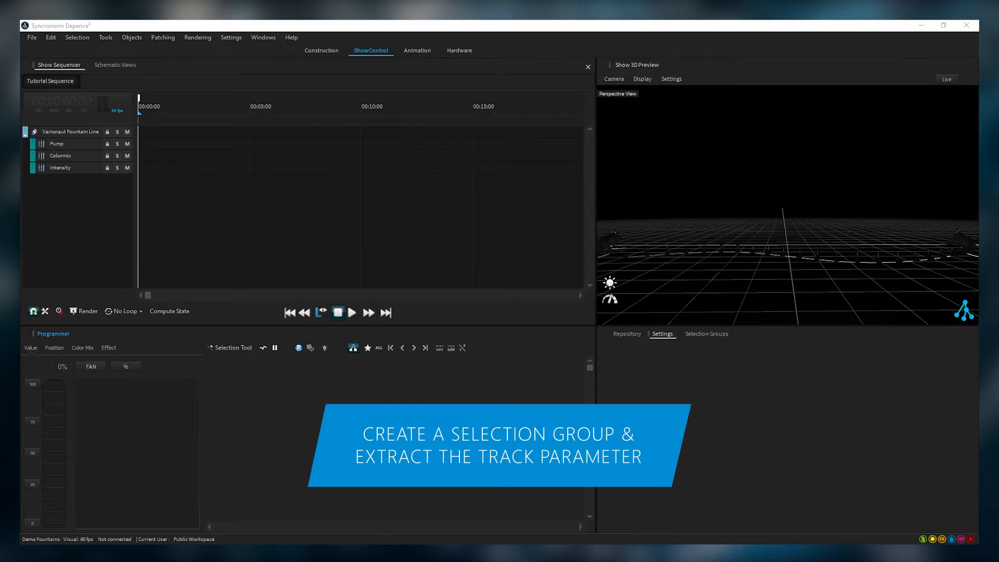
# - Select the Varionaut Fountain Line track and set PumpOn Off for all its fixtures to 49% (Pump ON line comp)
pyautogui.click(70, 131)
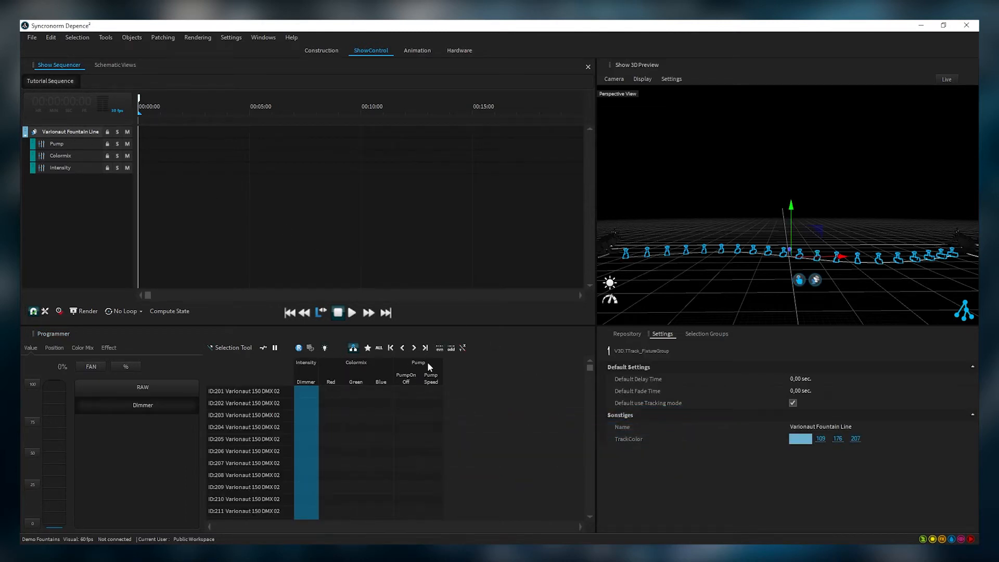
pyautogui.click(409, 380)
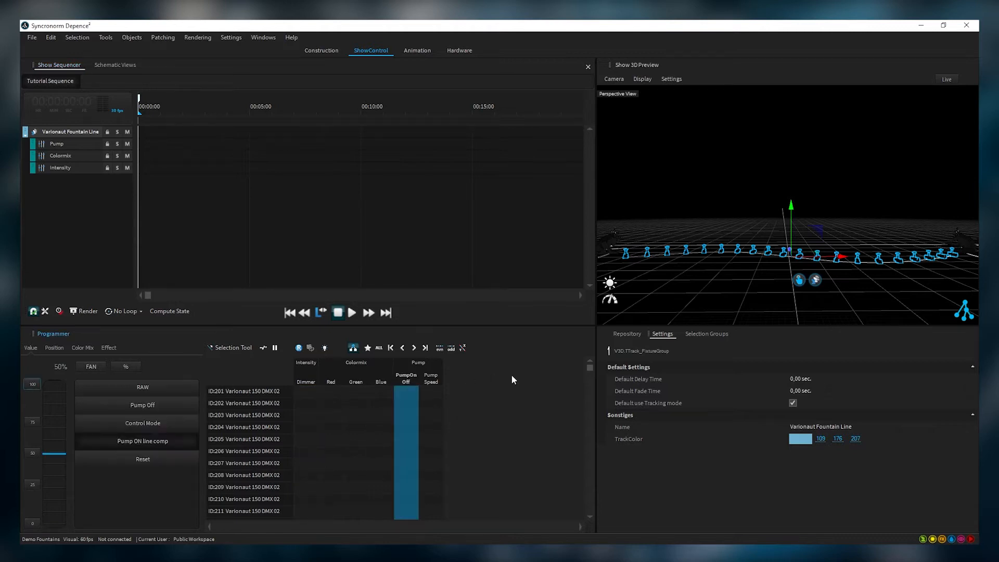
pyautogui.click(33, 453)
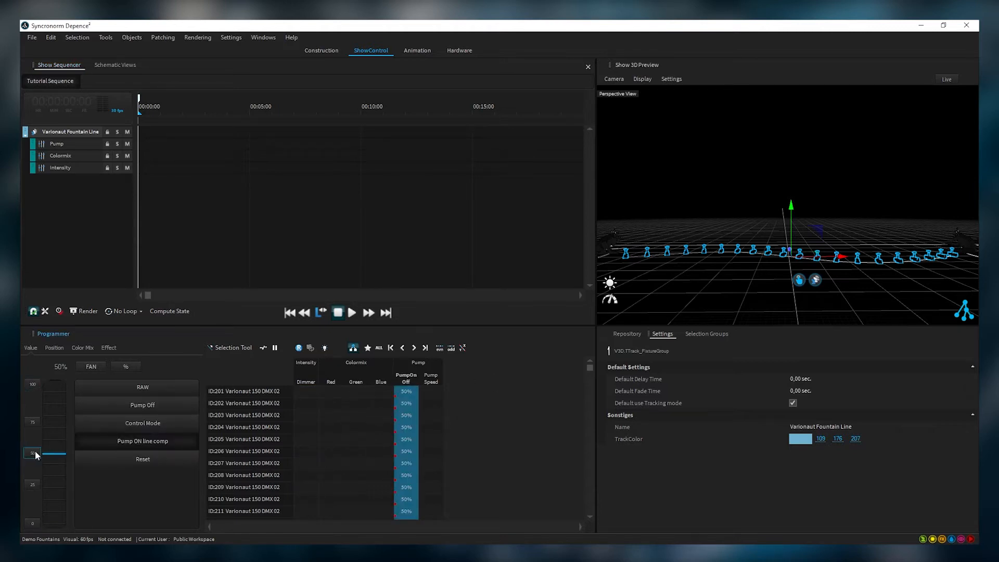
pyautogui.click(139, 442)
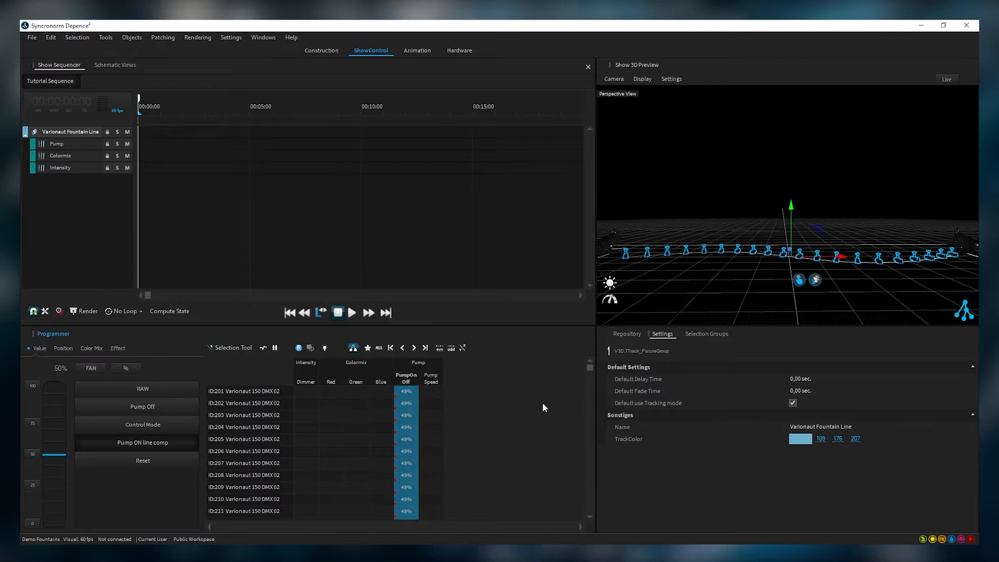
# - Apply the Rect effect to the Pump Speed parameter of all fountain fixtures
pyautogui.click(435, 379)
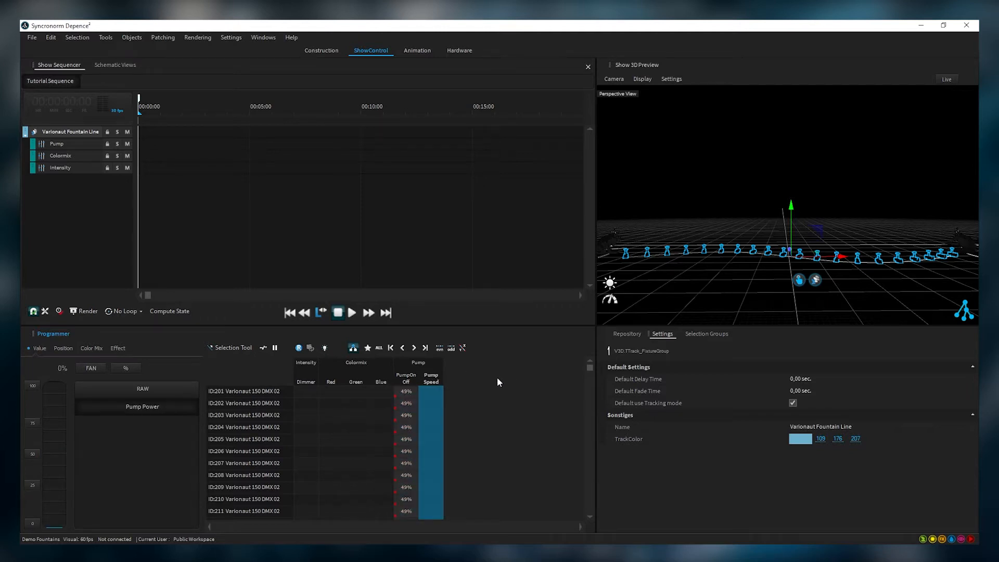
pyautogui.click(118, 348)
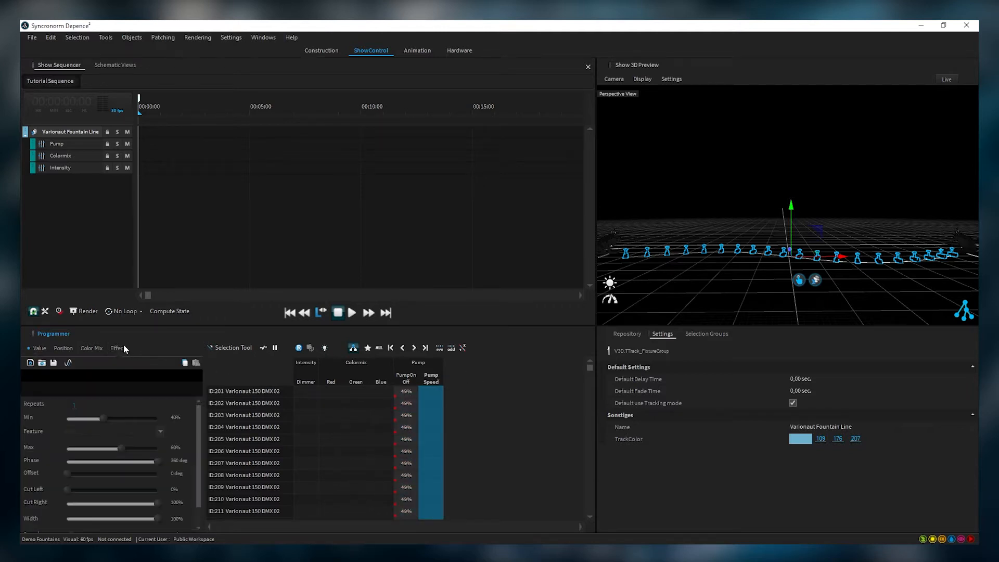
pyautogui.click(43, 364)
pyautogui.click(492, 245)
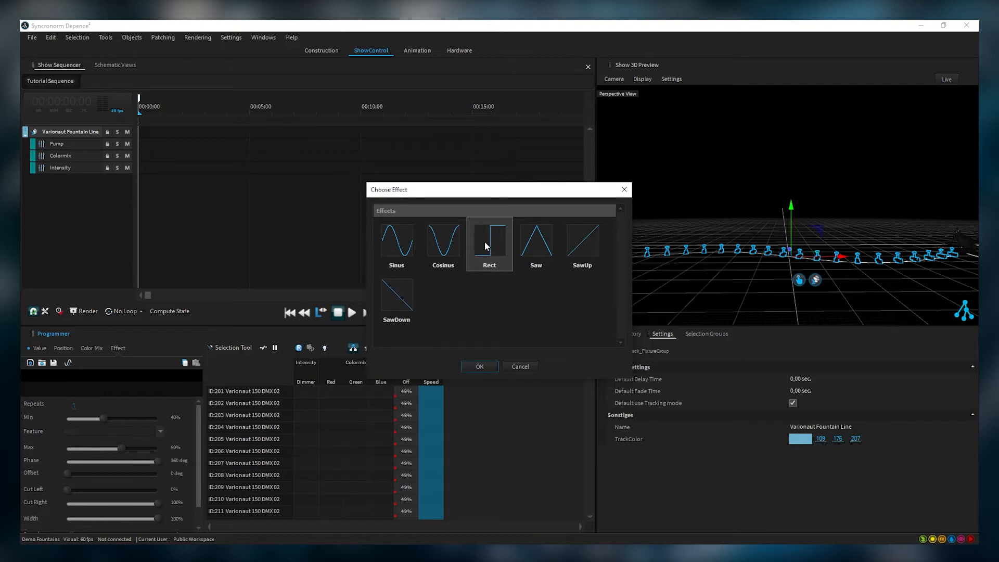
pyautogui.click(479, 367)
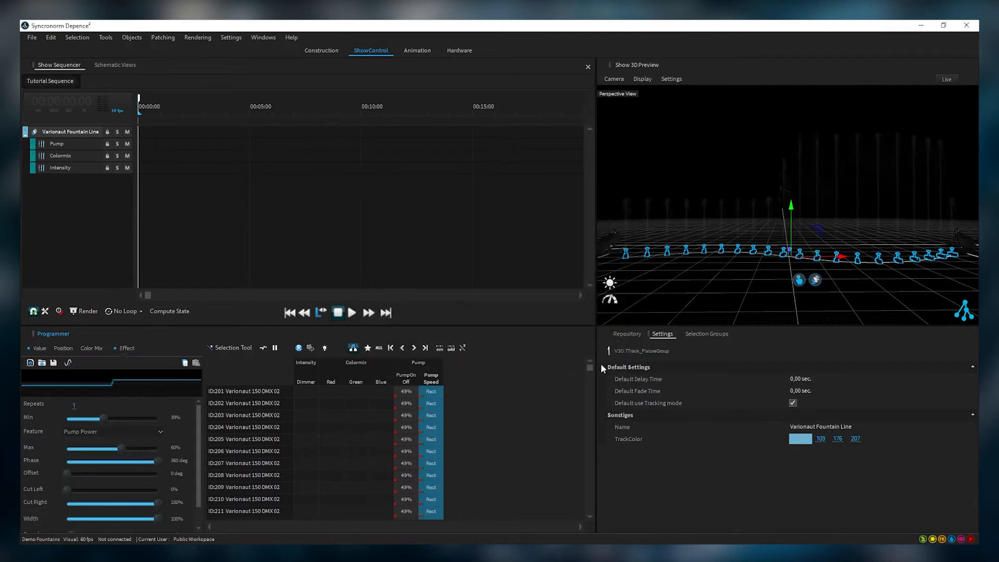
# - Set the Rect effect's Min to 8% and Max to 52%, and draw a Pump track block from about 0.43 s to 2 s
pyautogui.scroll(-2, 740, 282)
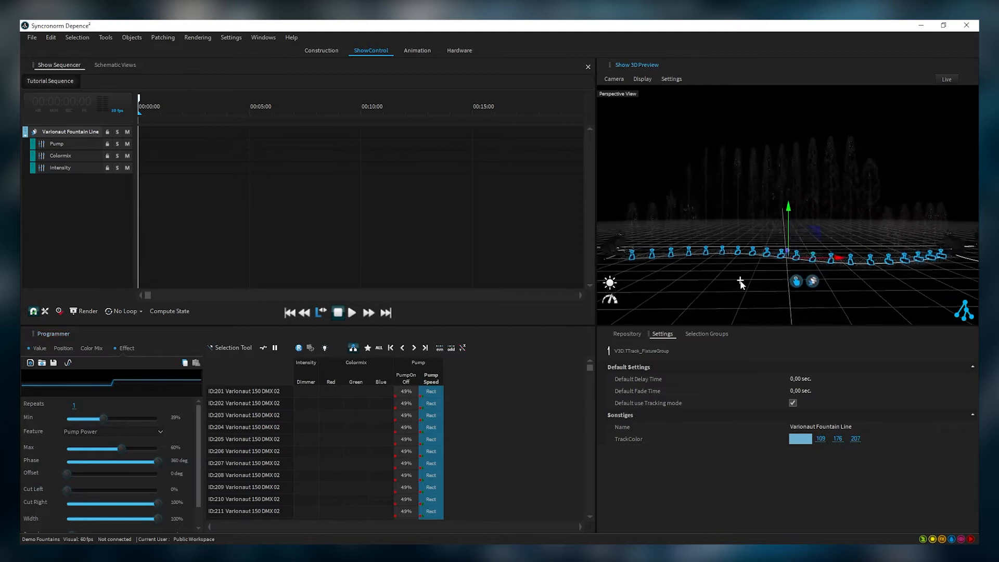
pyautogui.moveTo(741, 296); pyautogui.dragTo(740, 305, button='middle')
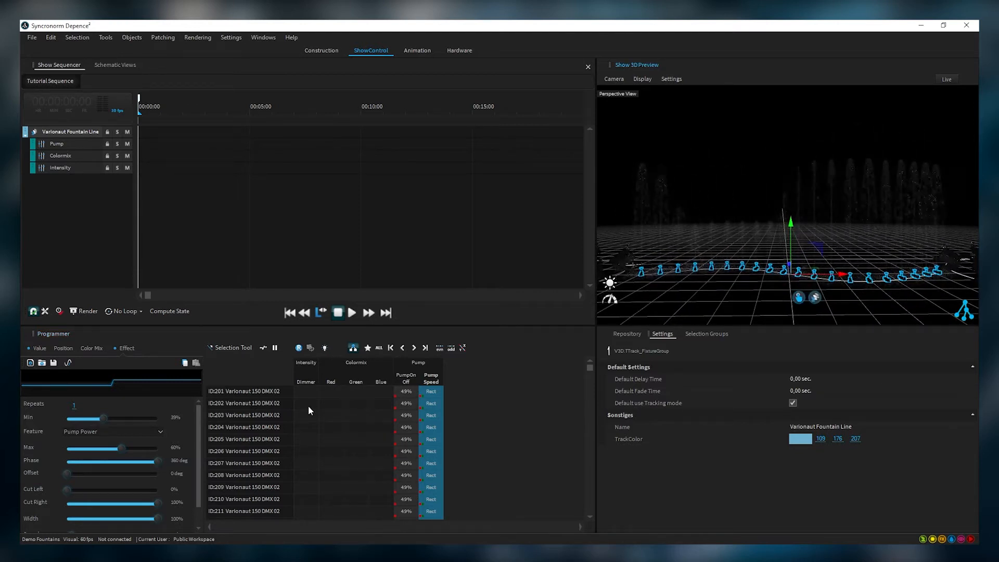
pyautogui.moveTo(101, 419); pyautogui.dragTo(67, 421)
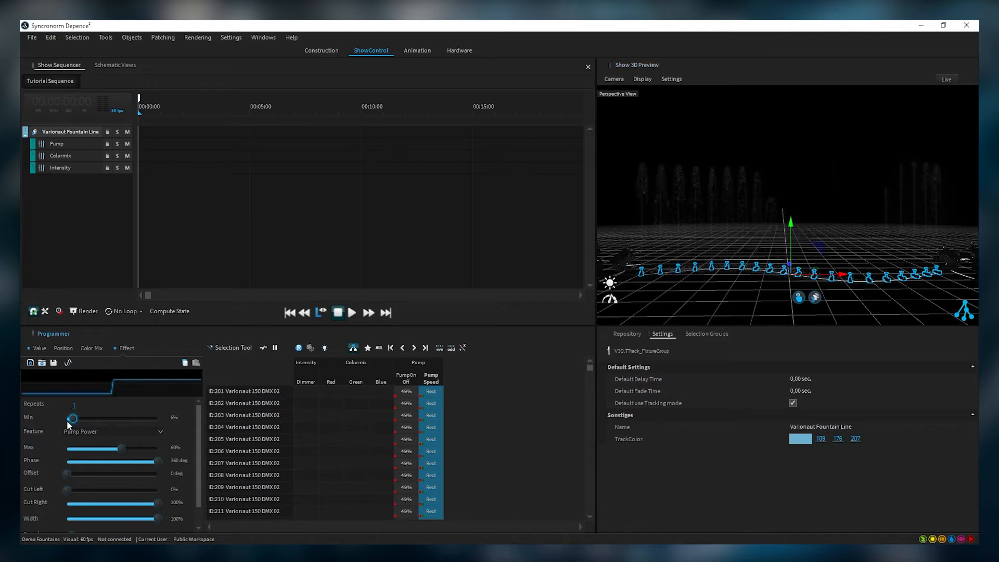
pyautogui.moveTo(119, 448); pyautogui.dragTo(113, 453)
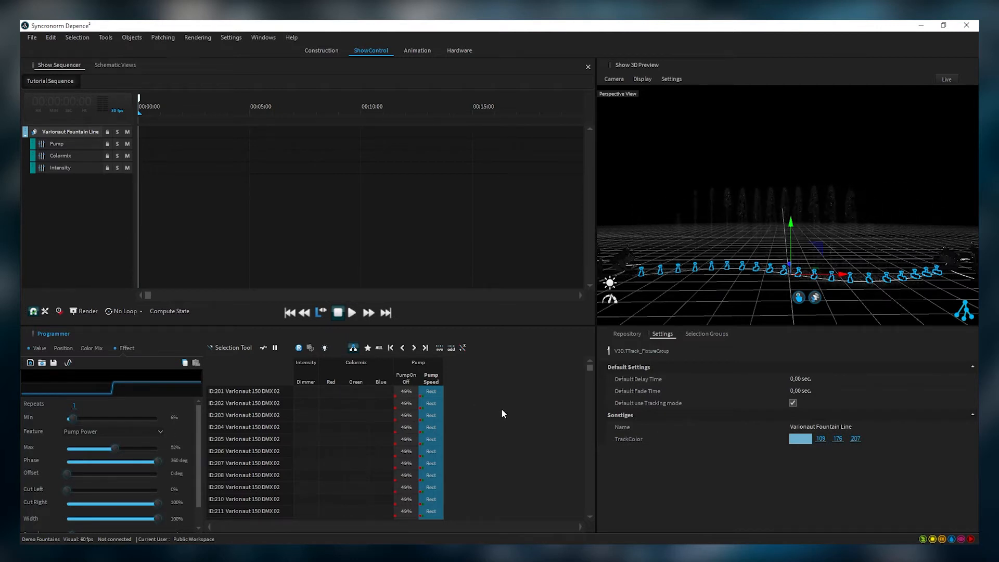
pyautogui.click(149, 147)
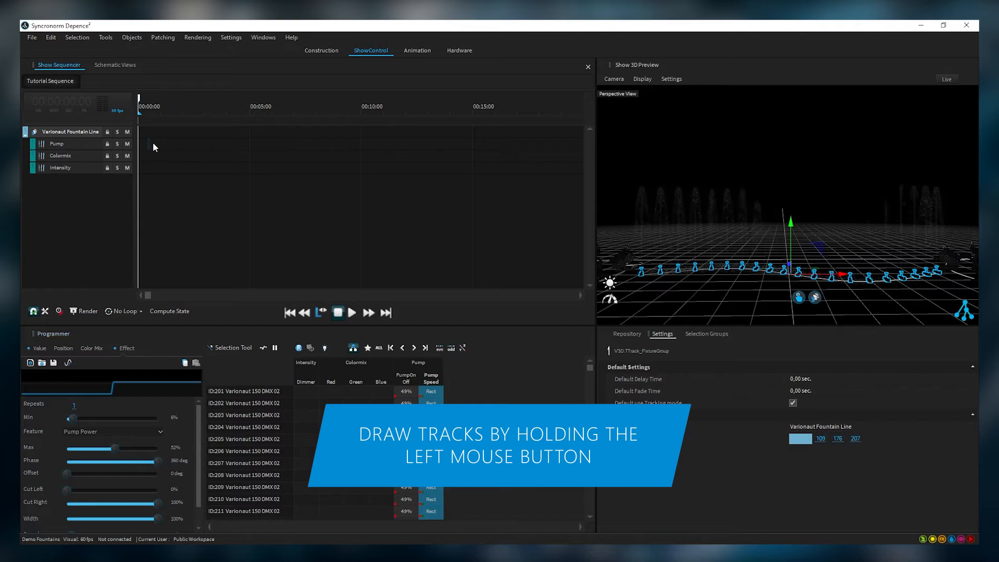
pyautogui.moveTo(184, 148); pyautogui.dragTo(185, 148)
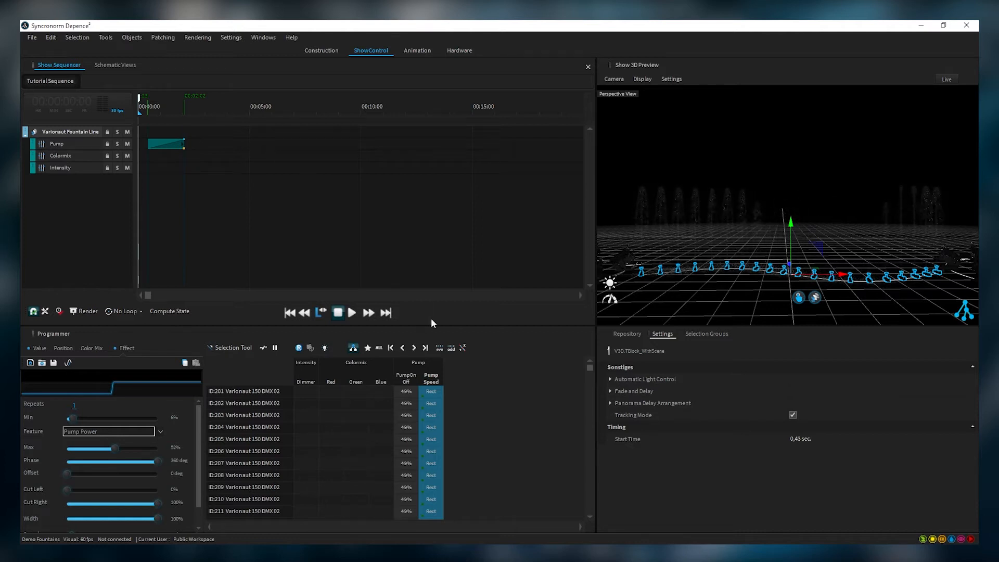
# - Set the Dimmer of all fixtures to 100% and draw a block on the Intensity track from about 0.49 s to 2 s
pyautogui.click(304, 374)
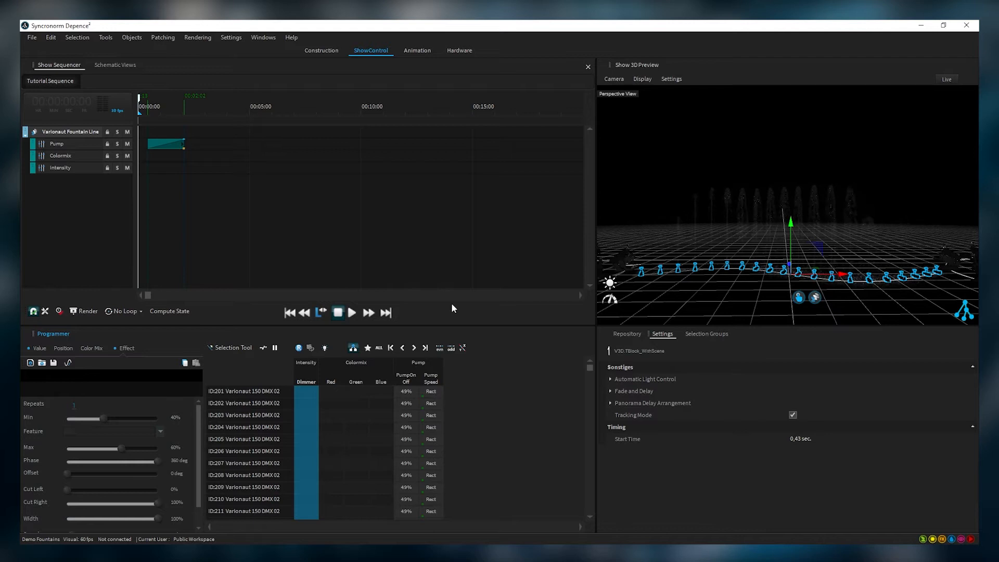
pyautogui.click(36, 348)
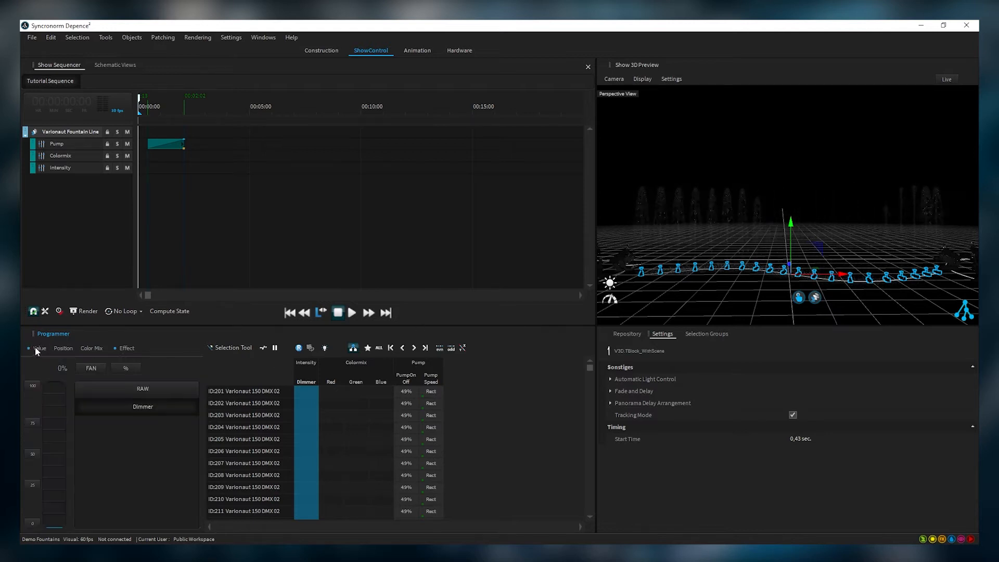
pyautogui.click(36, 389)
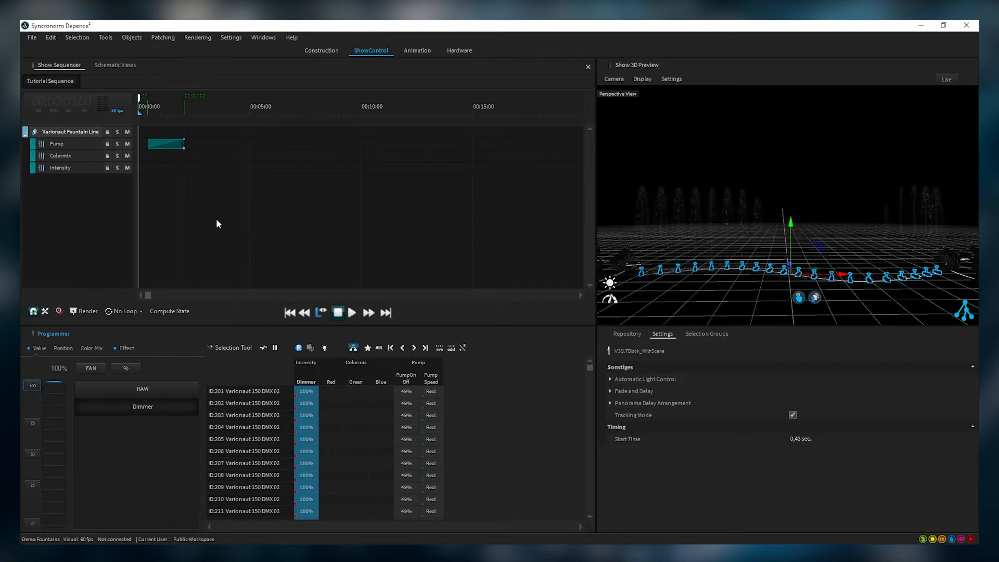
pyautogui.moveTo(149, 168); pyautogui.dragTo(183, 167)
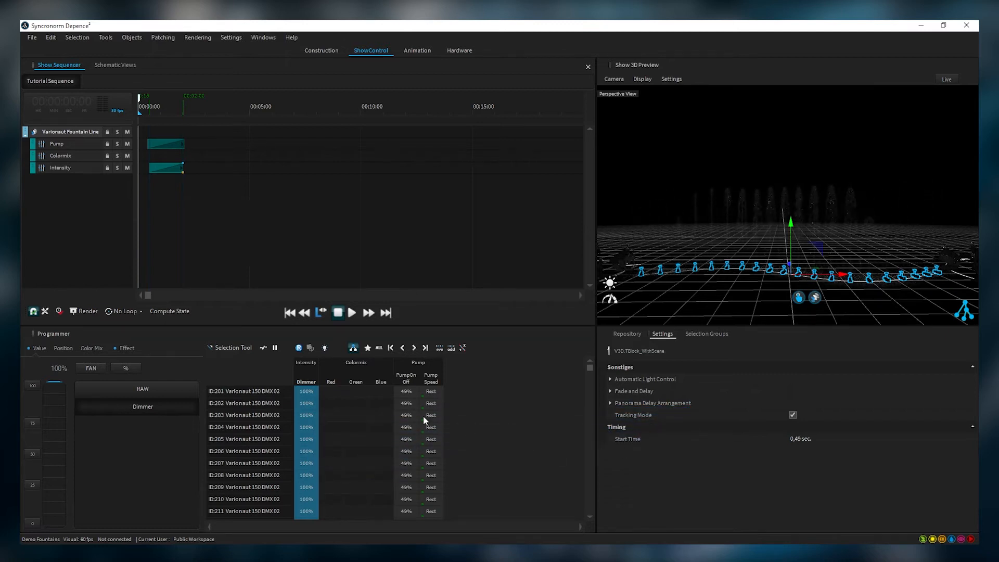
# - Set Colormix to cyan (Red 50, Green 246, Blue 255) and draw a Colormix track block from about 2.74 s to 4.5 s
pyautogui.click(357, 363)
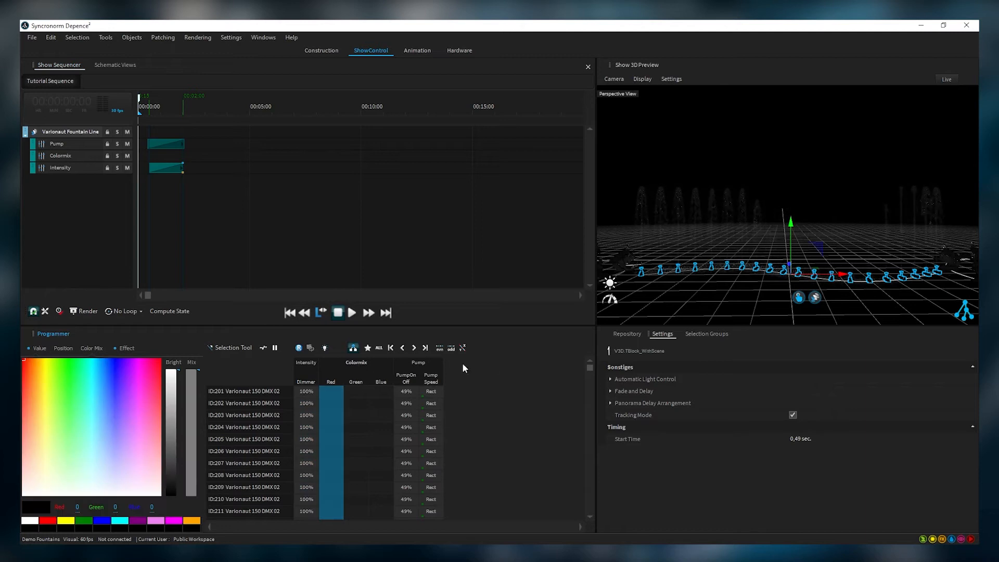
pyautogui.moveTo(103, 412); pyautogui.dragTo(91, 385)
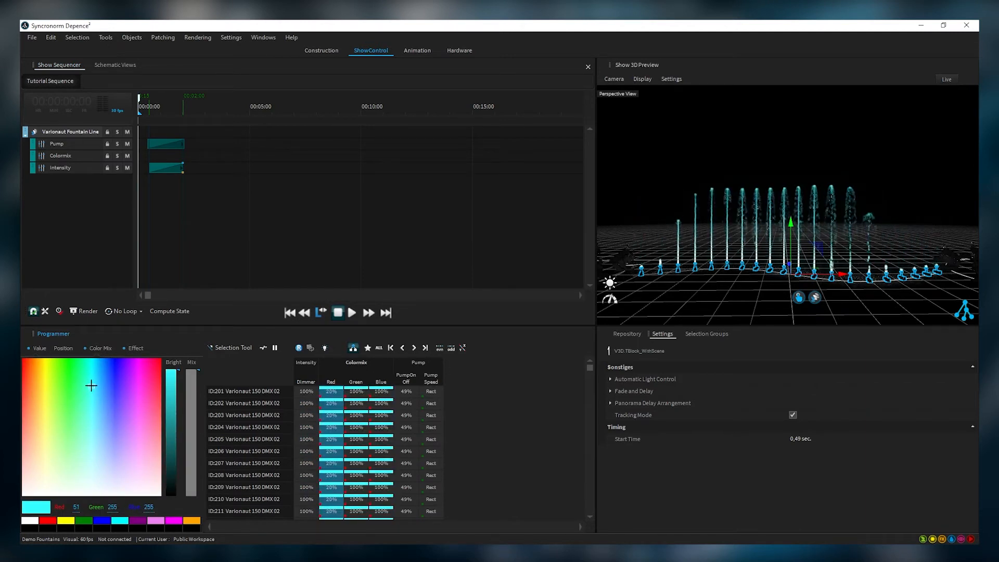
pyautogui.moveTo(91, 386); pyautogui.dragTo(93, 386)
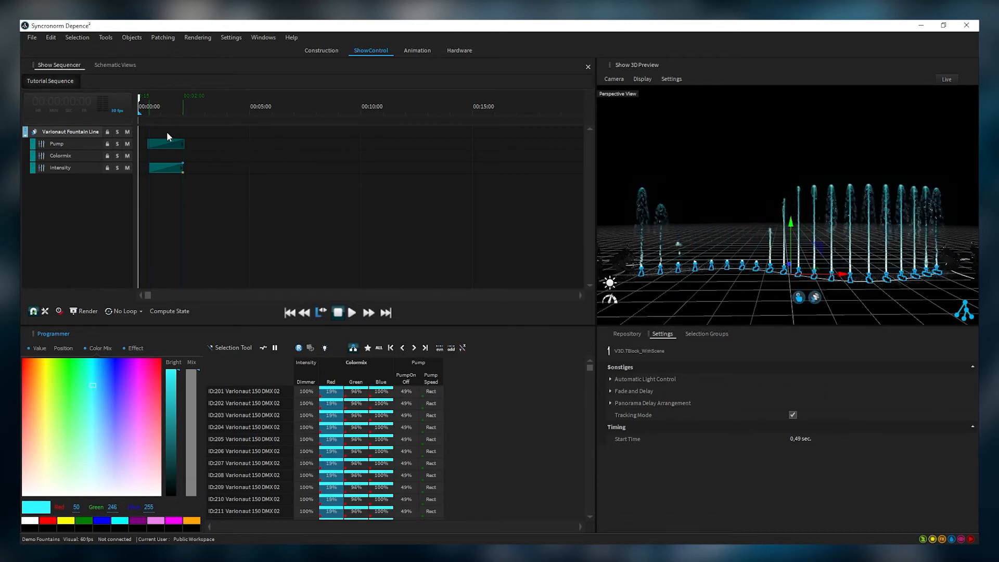
pyautogui.moveTo(199, 157); pyautogui.dragTo(239, 156)
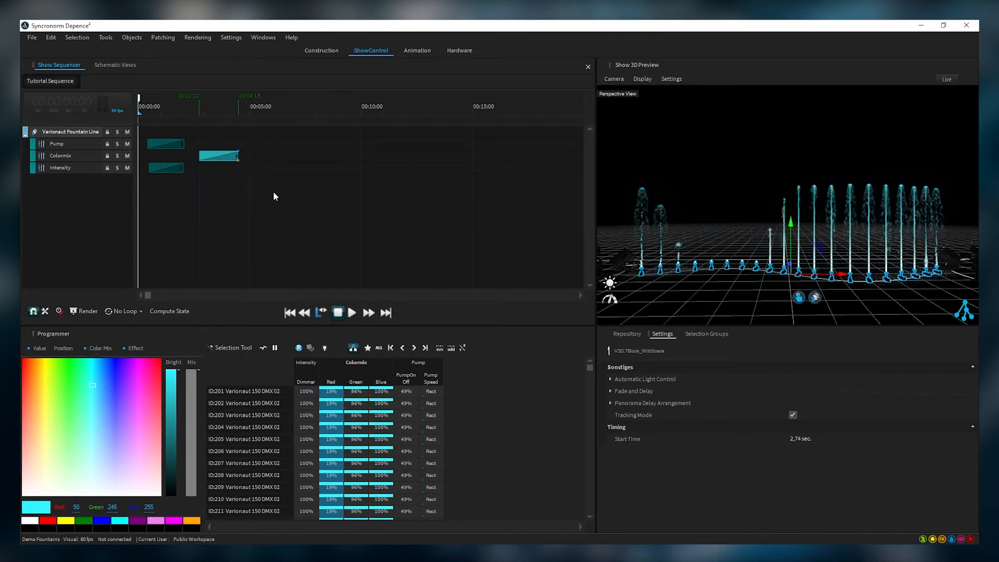
# - Clear the programmer values and play the sequence from the start, returning the playhead to the beginning
pyautogui.click(299, 348)
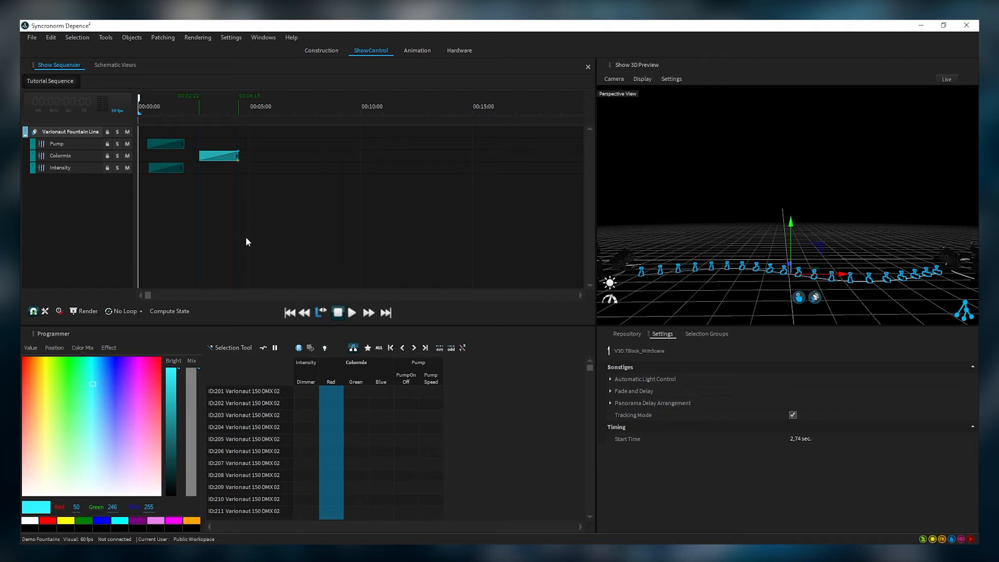
pyautogui.click(351, 314)
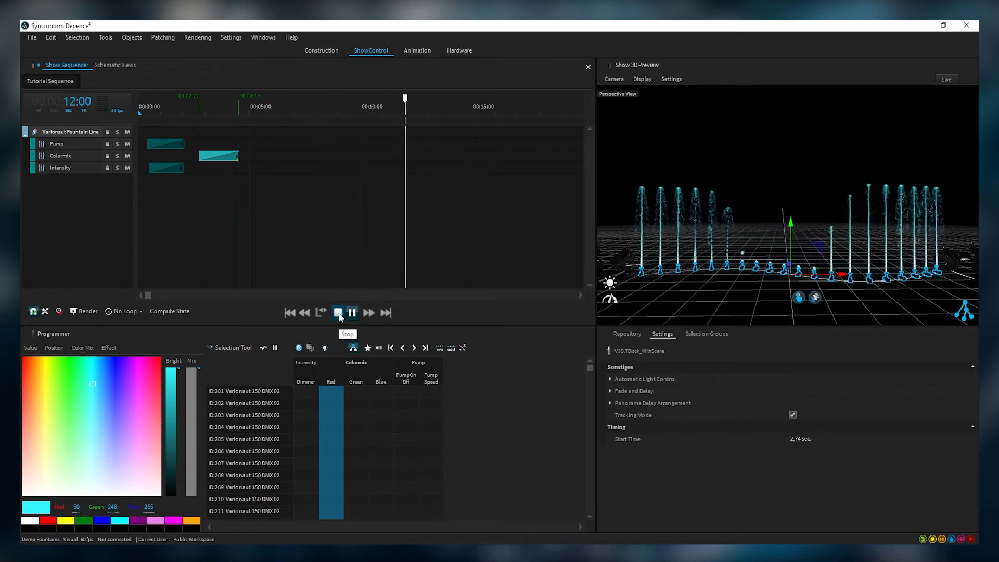
pyautogui.click(339, 314)
pyautogui.click(293, 314)
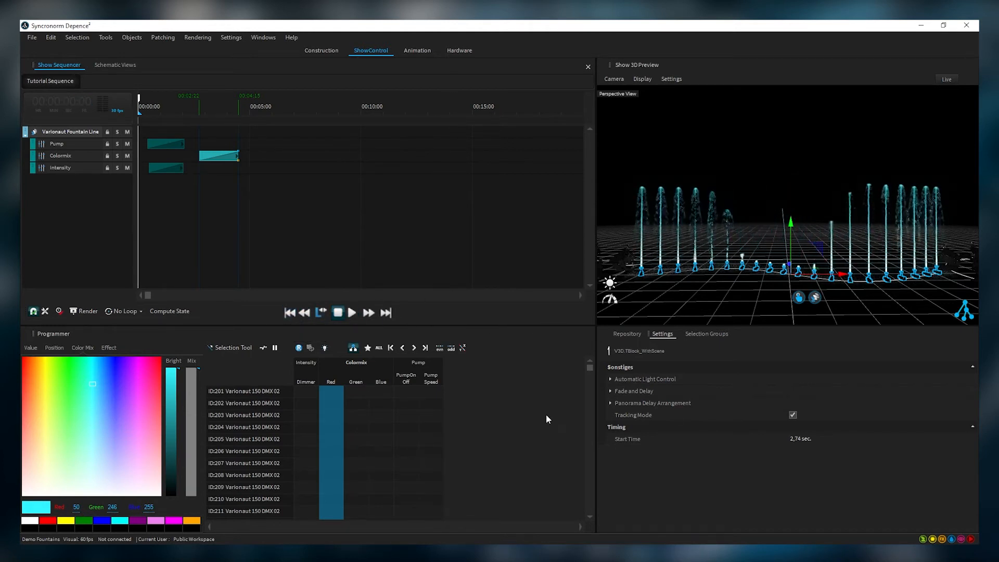
# - Enable Automatic Light Control (ALC) for the Colormix block
pyautogui.click(660, 336)
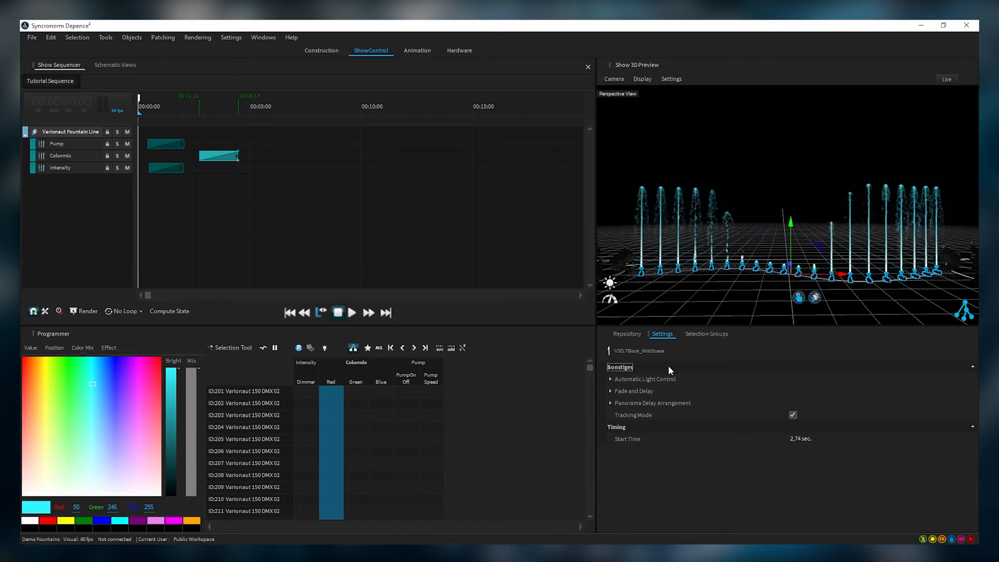
pyautogui.click(611, 380)
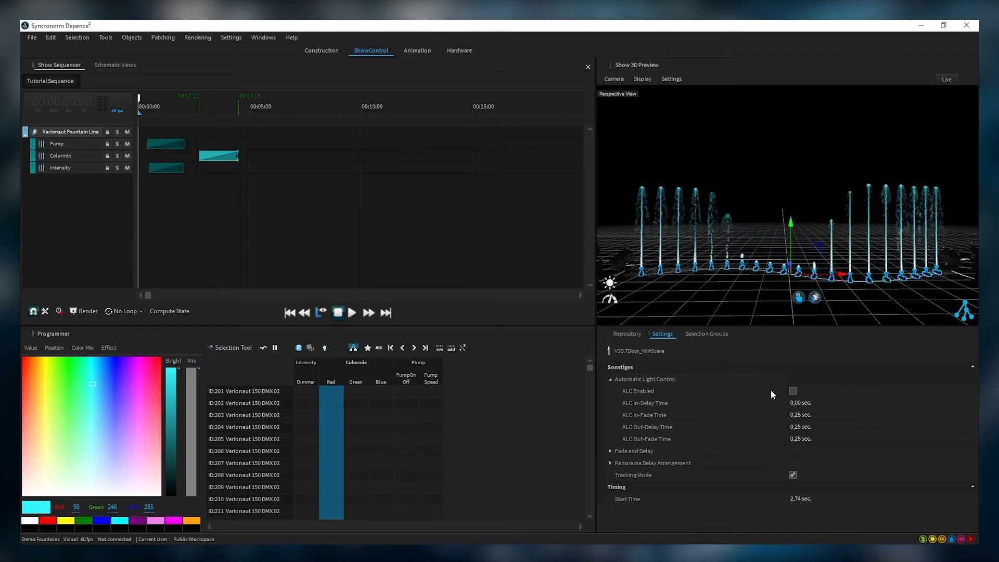
pyautogui.click(792, 391)
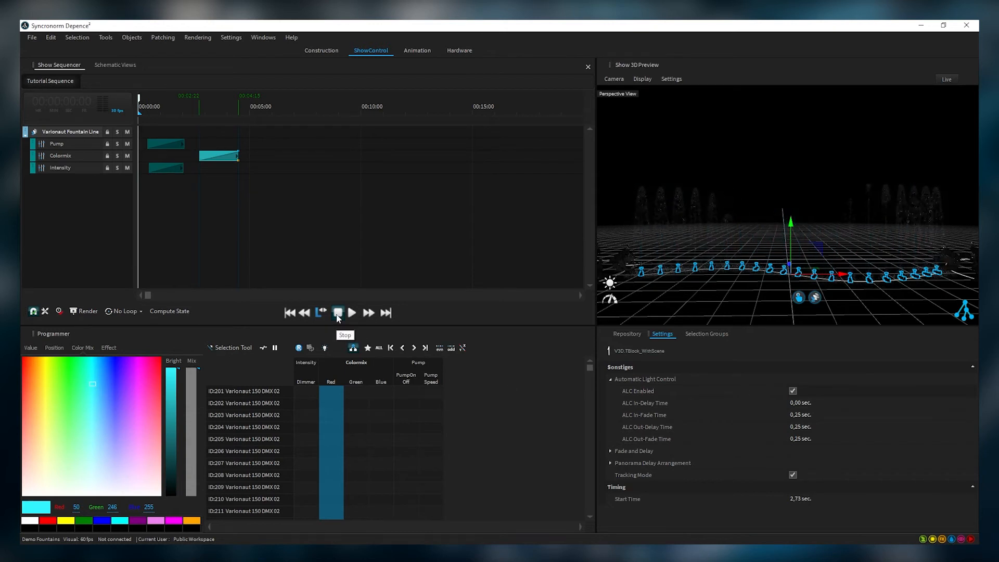
# - Play the sequence from the start to check the automatic light control, and return the playhead to the beginning
pyautogui.click(139, 100)
pyautogui.click(352, 312)
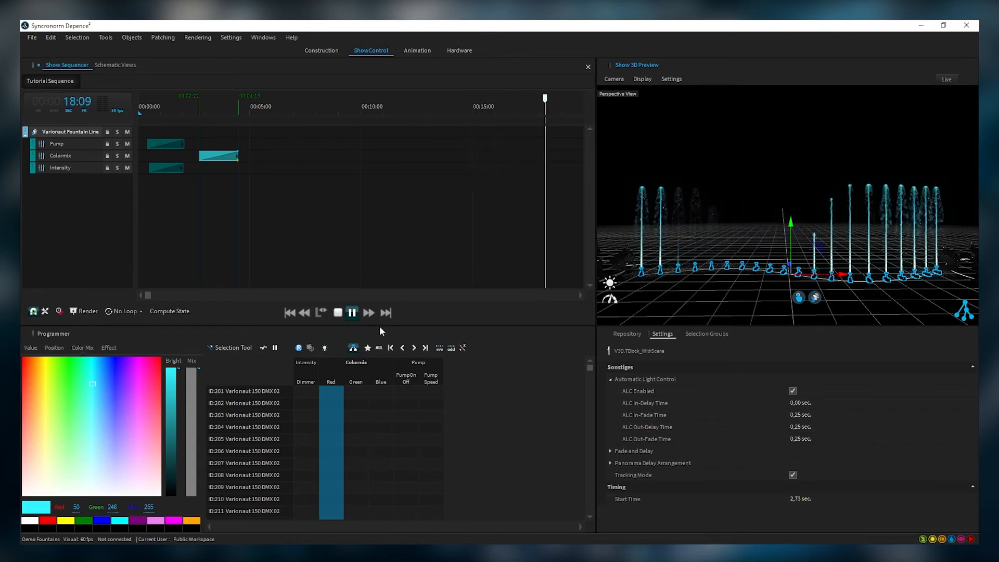
pyautogui.click(337, 313)
pyautogui.click(304, 317)
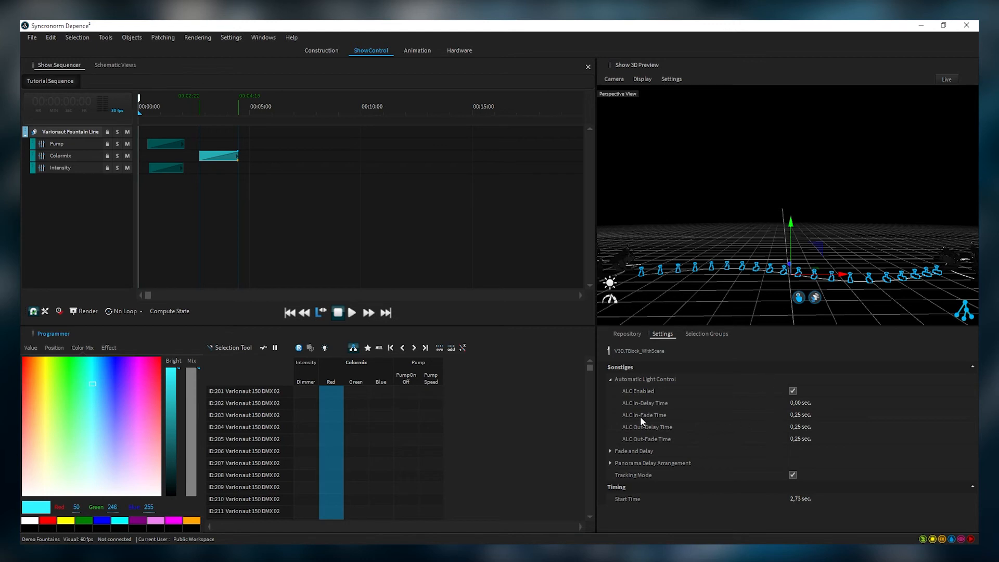
# - Set the Colormix block's ALC Out-Delay Time to 1.00 sec and play the sequence with nothing selected to check the result
pyautogui.click(797, 427)
pyautogui.click(352, 314)
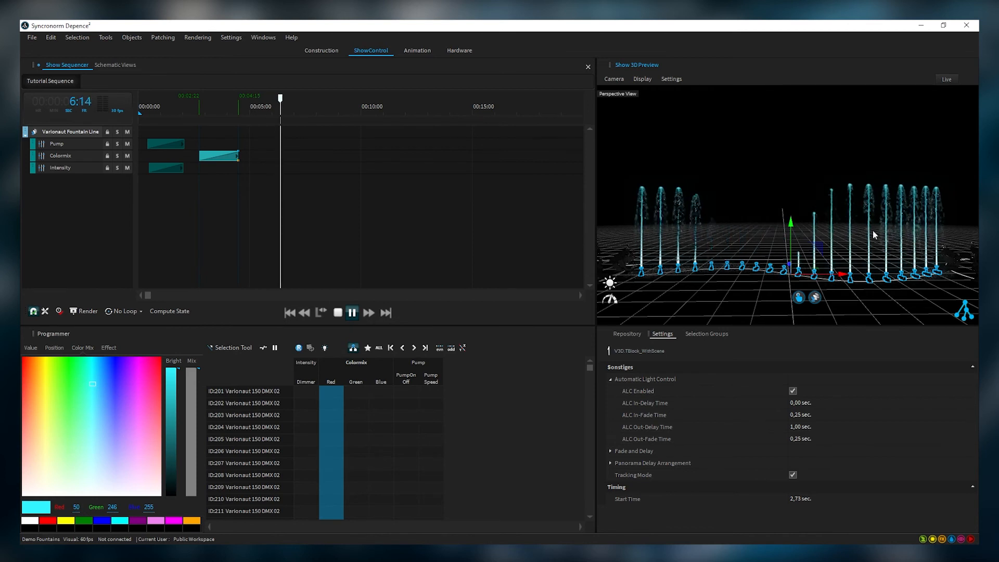
pyautogui.click(708, 296)
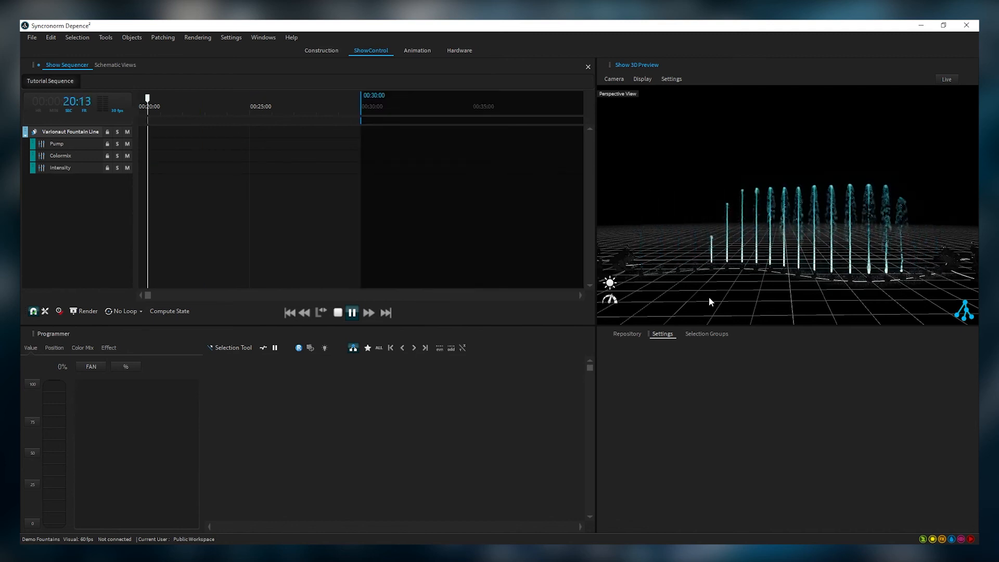
pyautogui.click(338, 313)
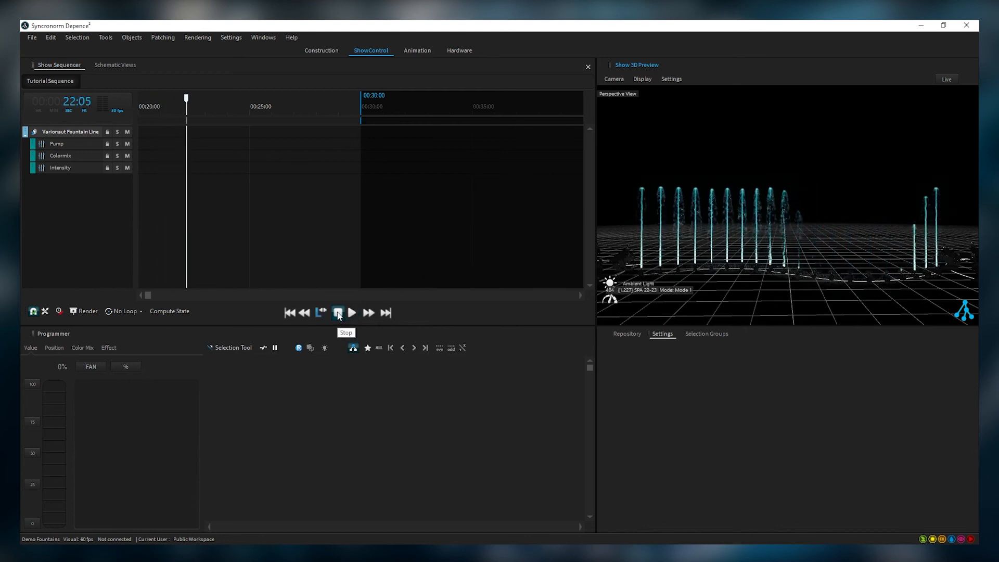